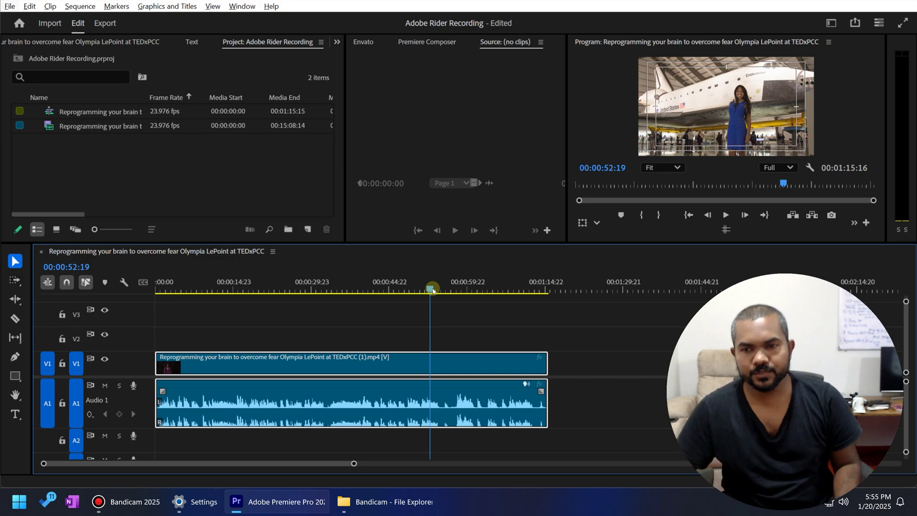
Set the talk clip's duration to 00:00:59:00 so it plays at 128.25% speed
left_click_drag(432, 290, 504, 320)
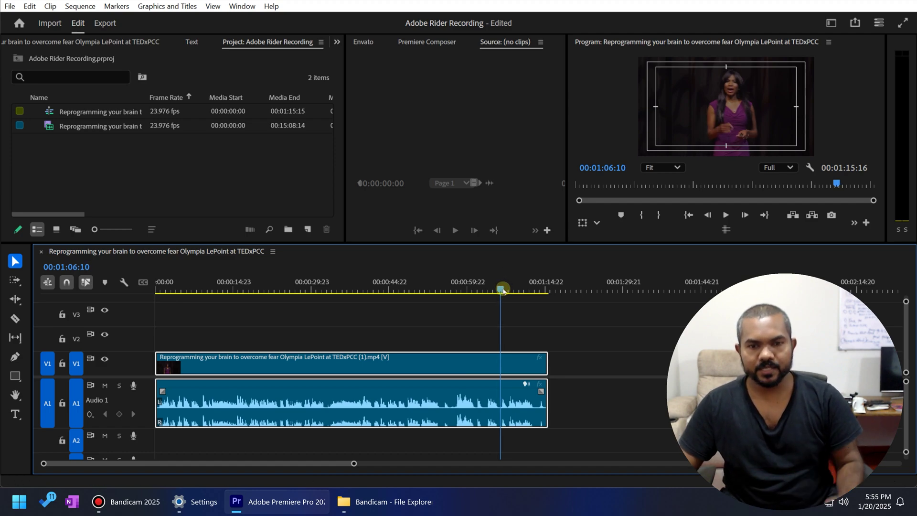
left_click_drag(504, 290, 318, 295)
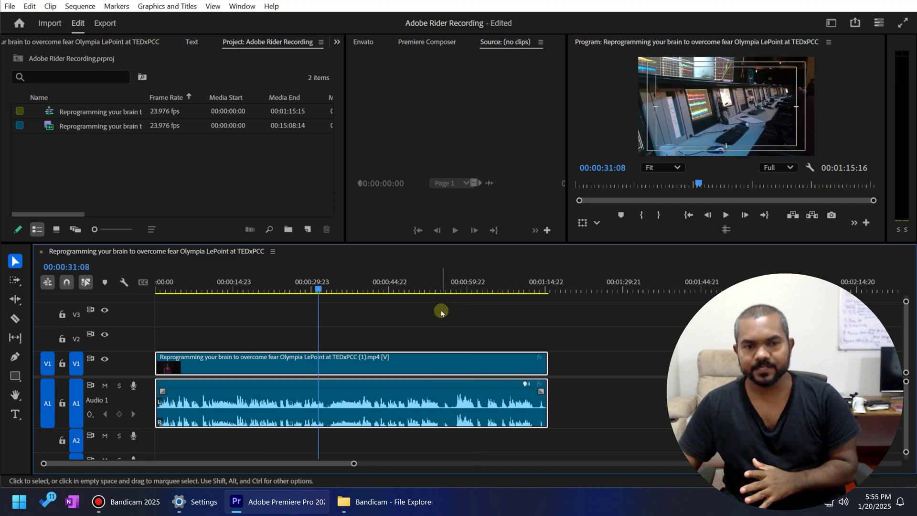
left_click_drag(430, 281, 503, 308)
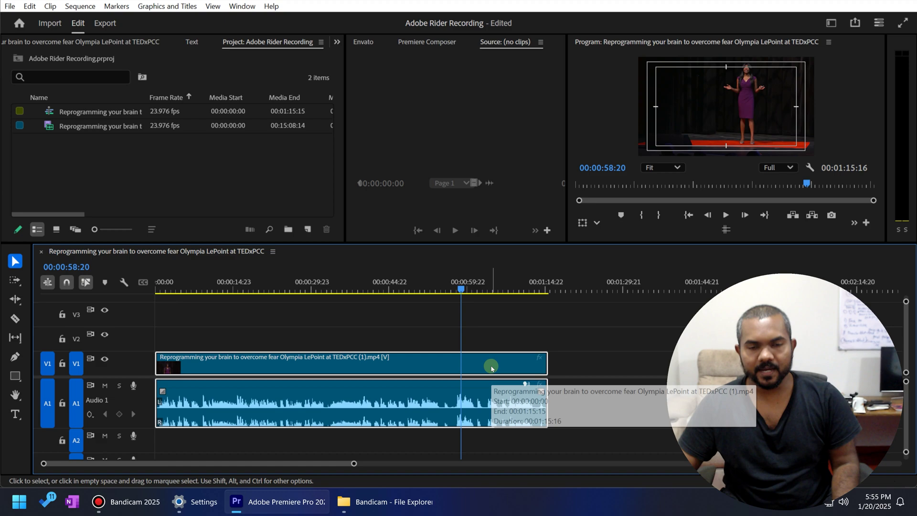
key("ctrl")
key("ctrl+r")
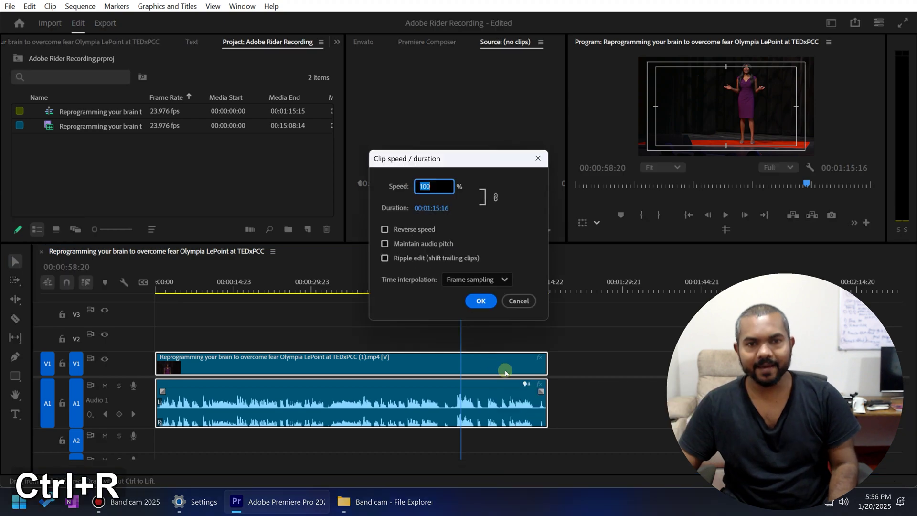
left_click_drag(419, 153, 393, 152)
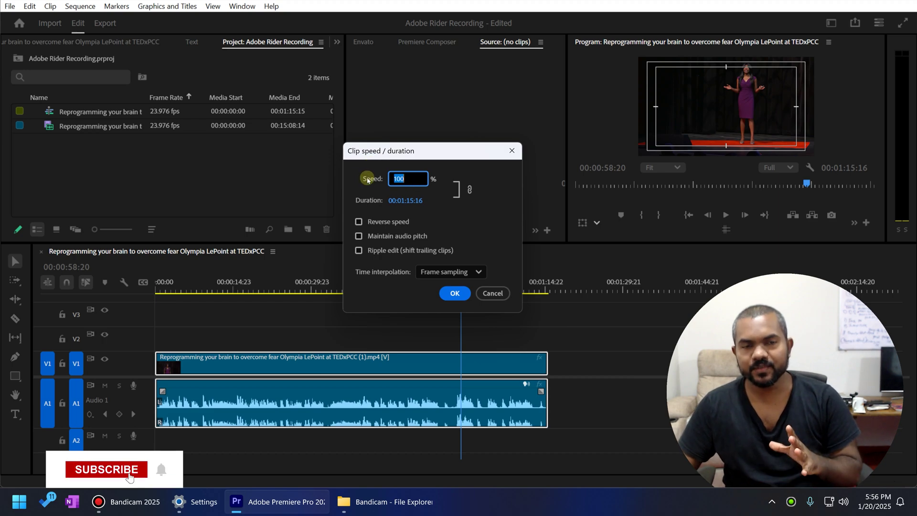
left_click(367, 180)
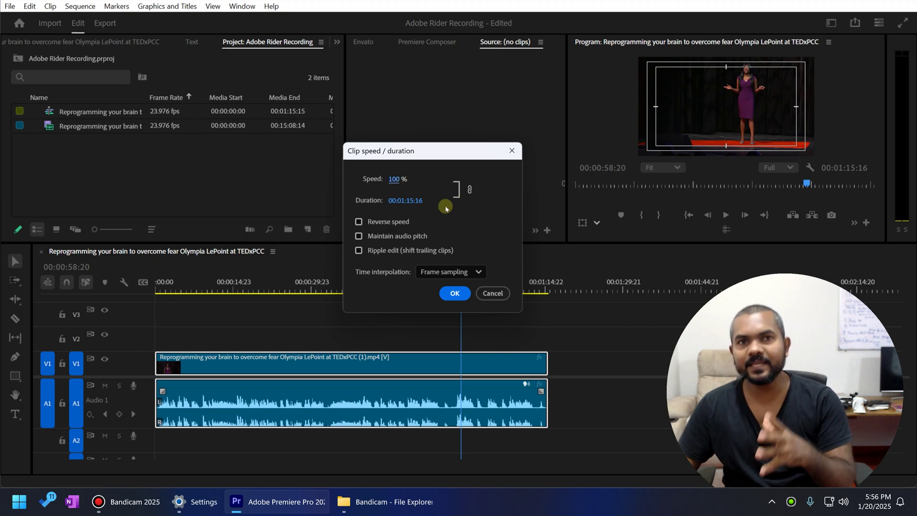
left_click(412, 207)
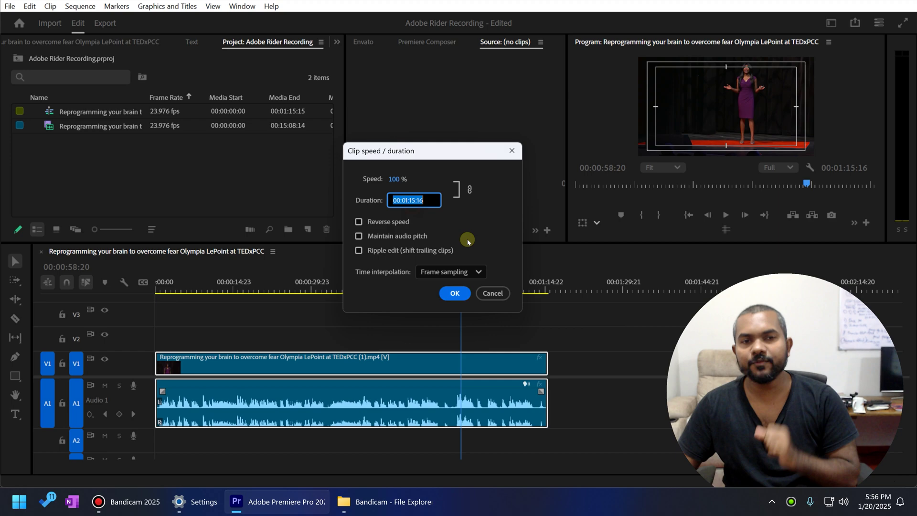
type("59.")
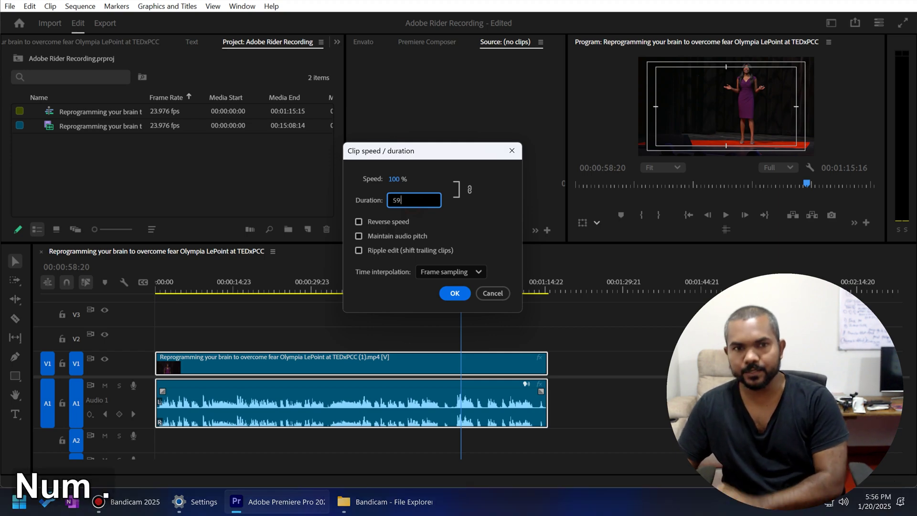
left_click(499, 229)
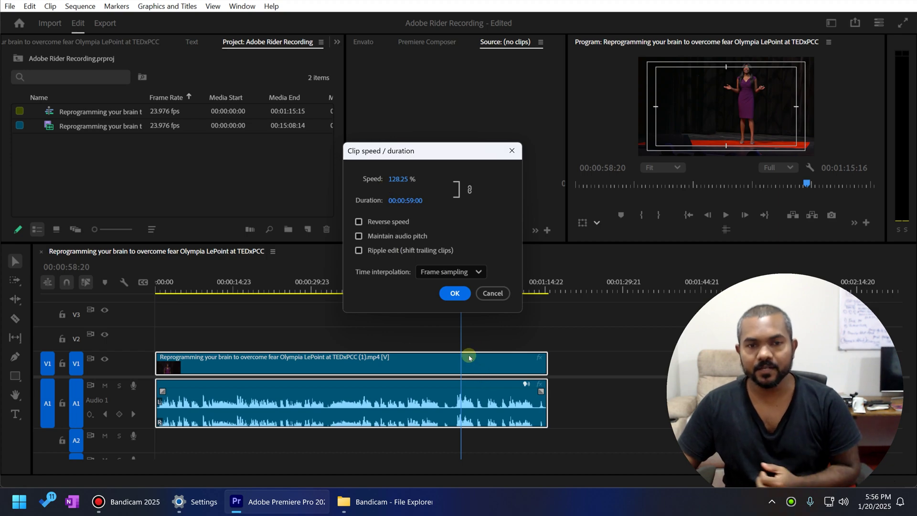
left_click(455, 293)
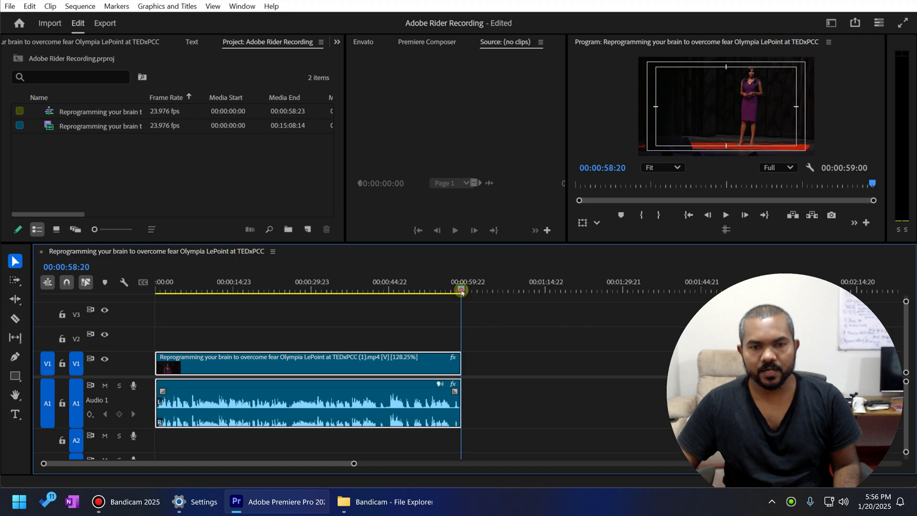
left_click_drag(461, 290, 459, 293)
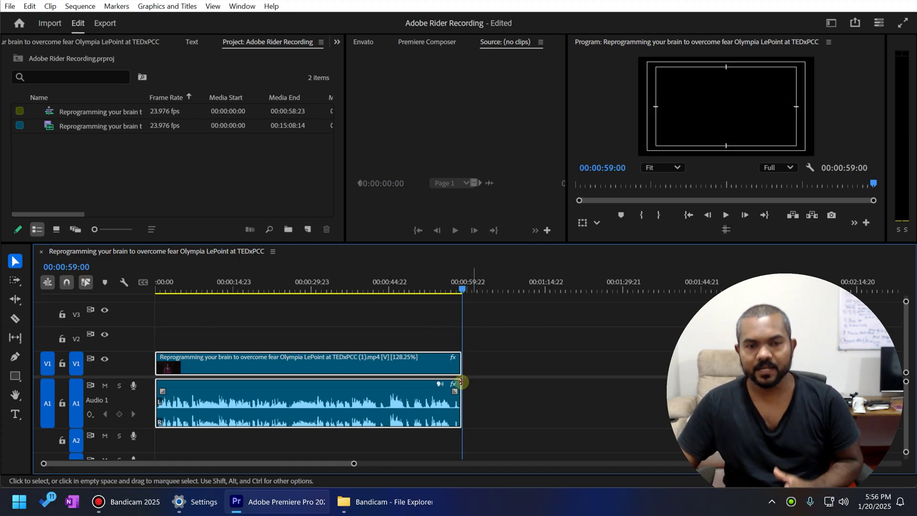
left_click(383, 290)
key("space")
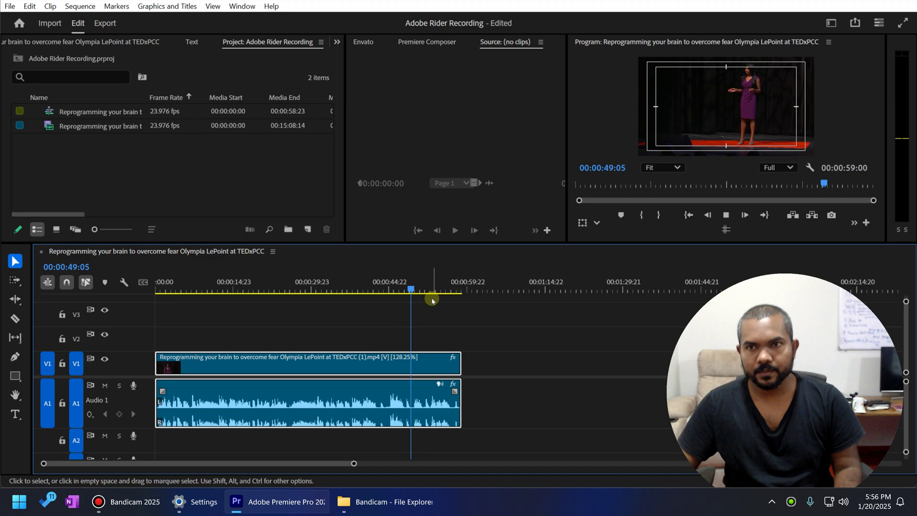
key("space")
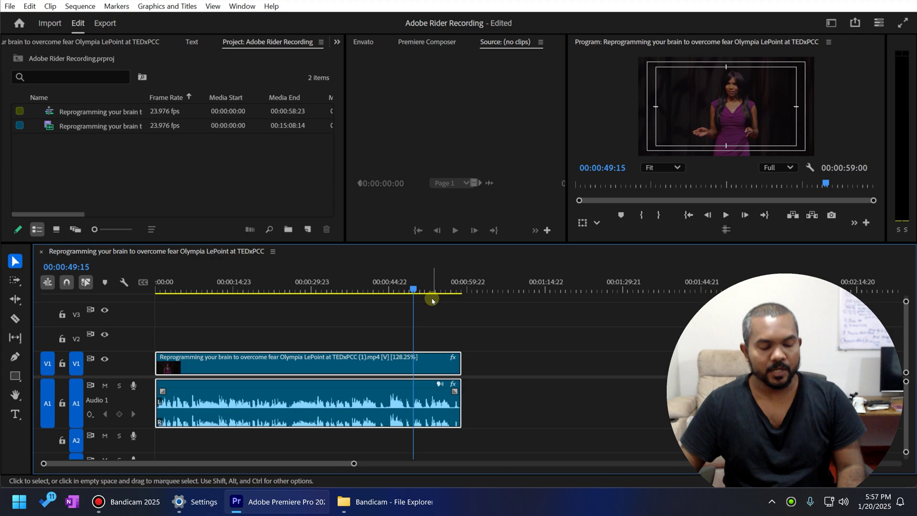
Find Pitch Shifter by searching 'pitch' and drop it onto the A1 talk audio clip
left_click(190, 174)
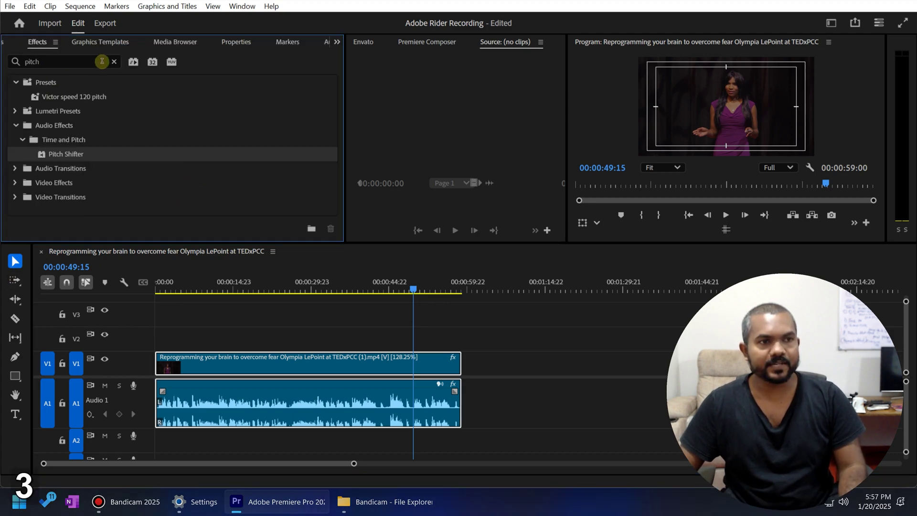
left_click(72, 62)
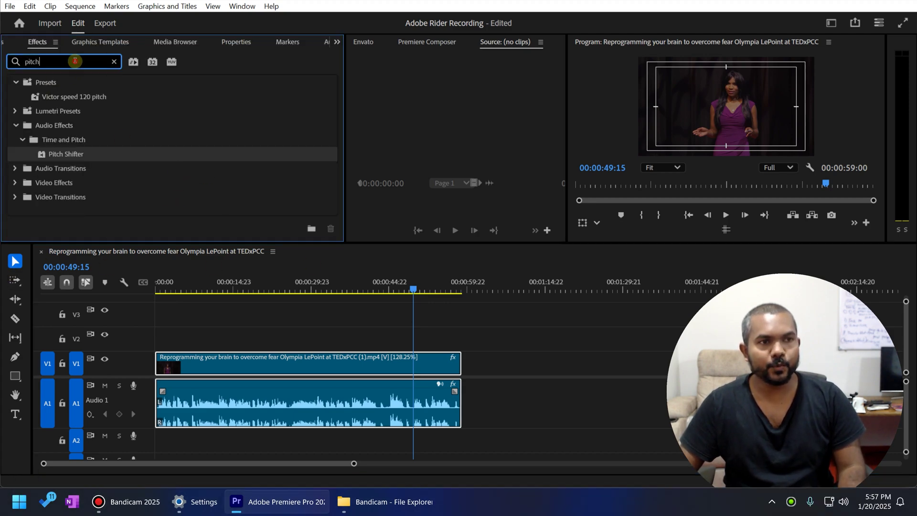
left_click(42, 153)
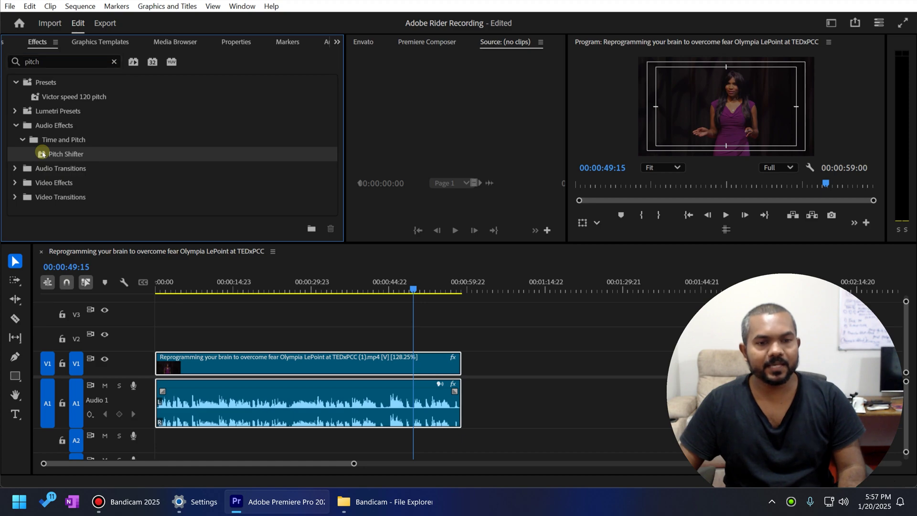
left_click_drag(42, 153, 339, 382)
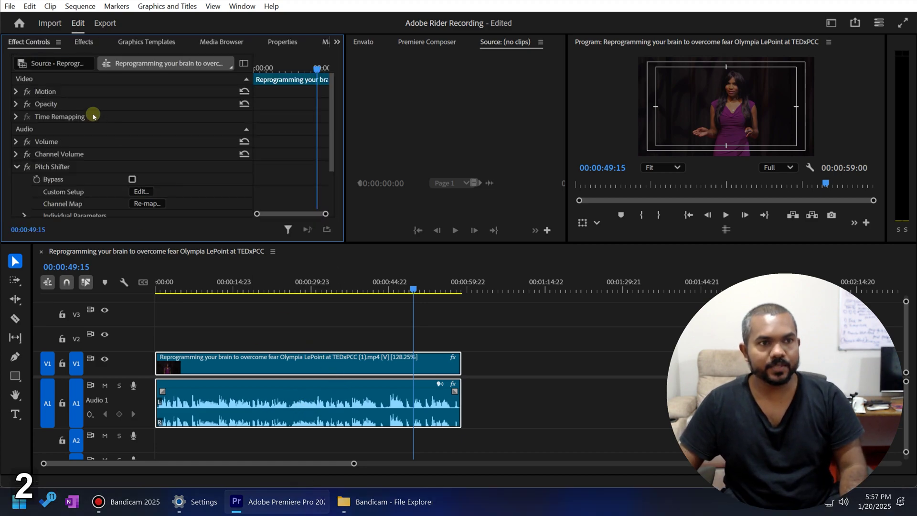
Expand Pitch Shifter's Individual Parameters and drag Transpose Ratio from 1.00 to 1.08
left_click(58, 168)
left_click_drag(329, 143, 328, 174)
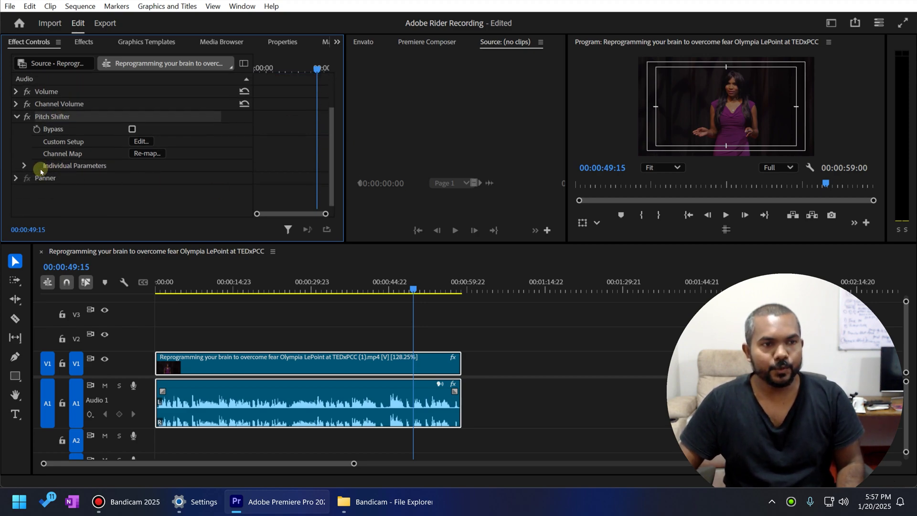
left_click(24, 166)
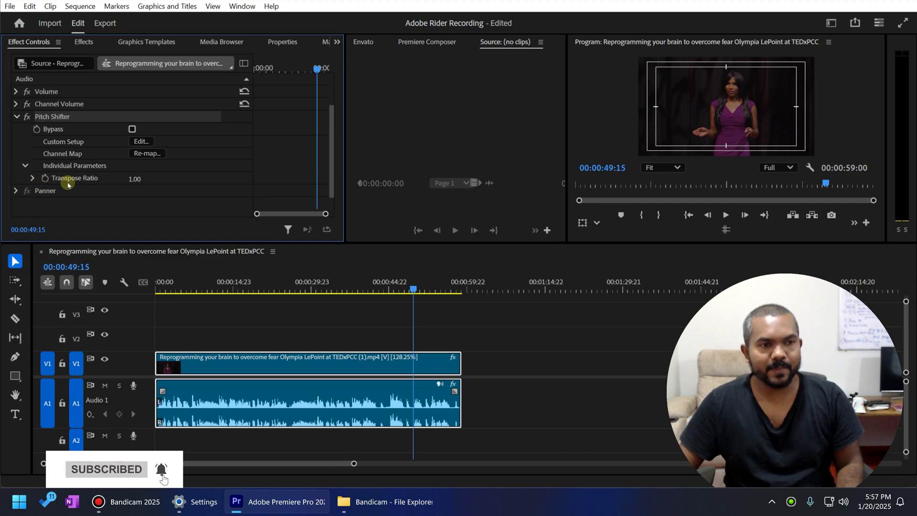
left_click(34, 178)
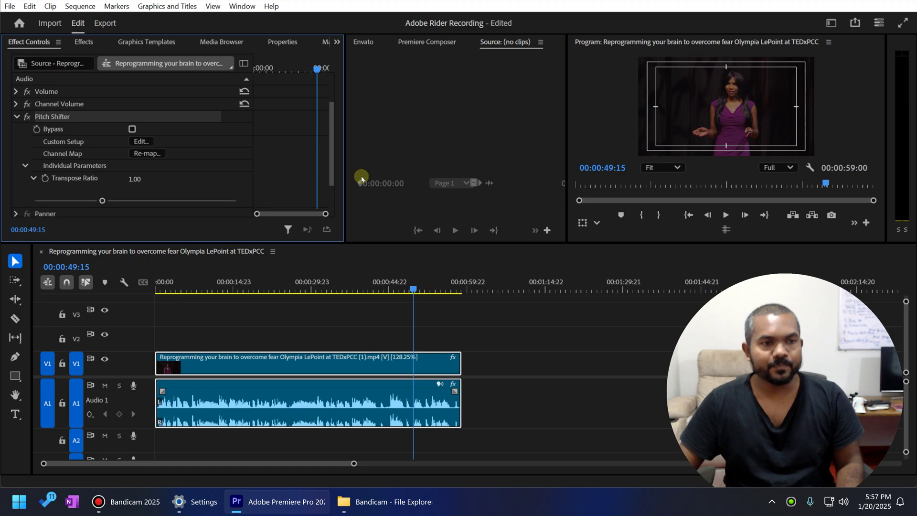
left_click_drag(331, 157, 330, 170)
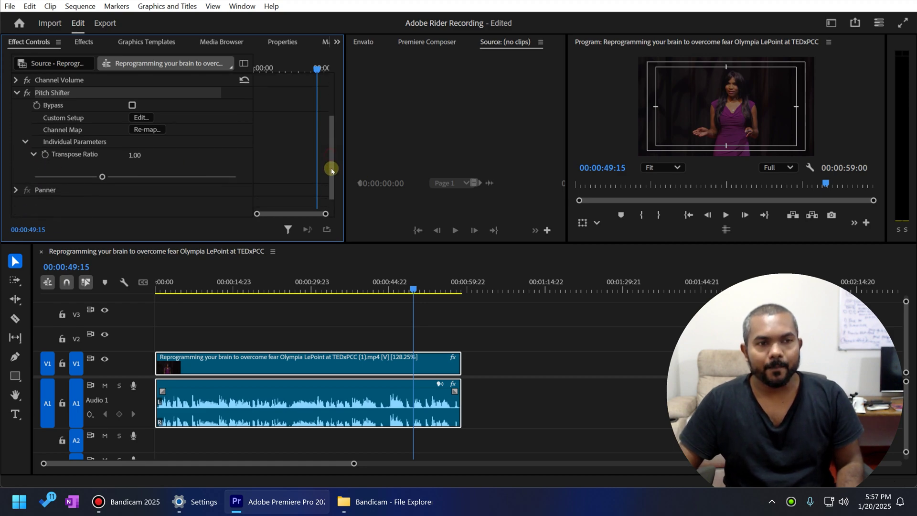
mouse_move(102, 177)
left_mouse_down()
mouse_move(216, 178)
mouse_move(53, 184)
mouse_move(108, 186)
left_mouse_up()
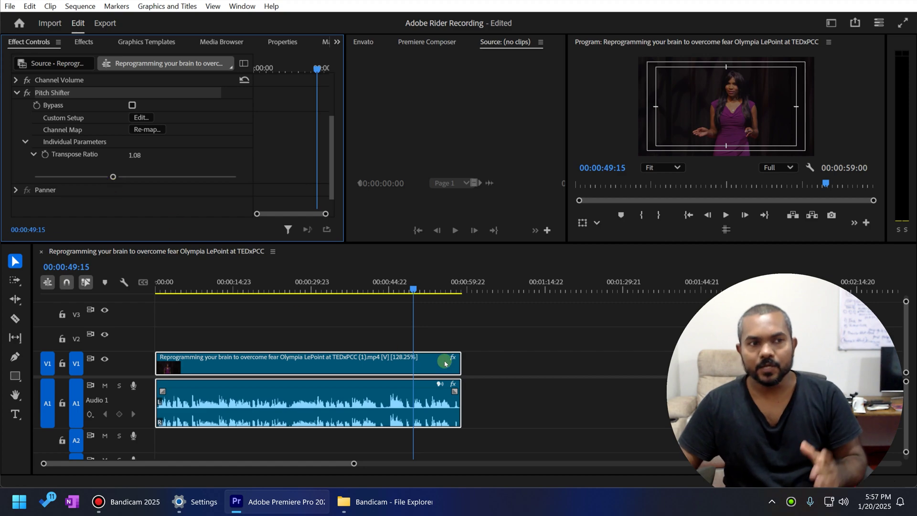
Play the talk from about 33 seconds and lower Transpose Ratio to 0.75 while listening
left_click(327, 291)
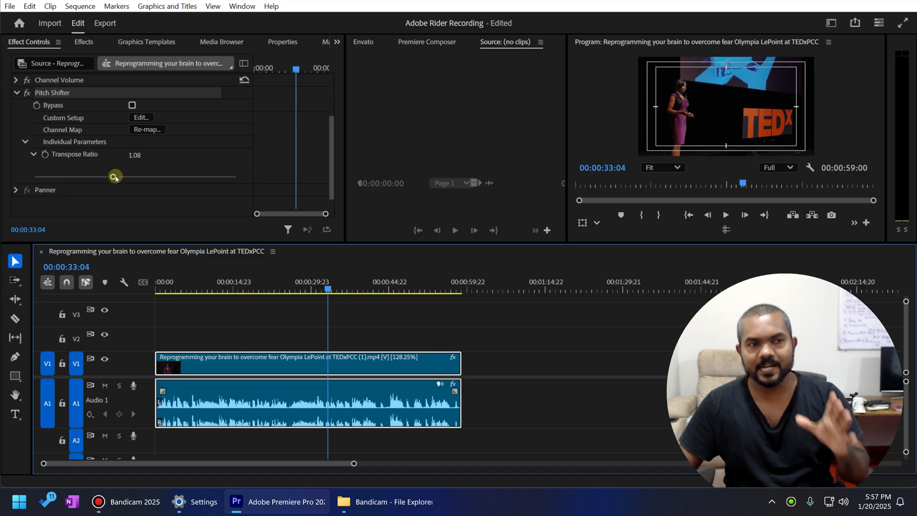
key("space")
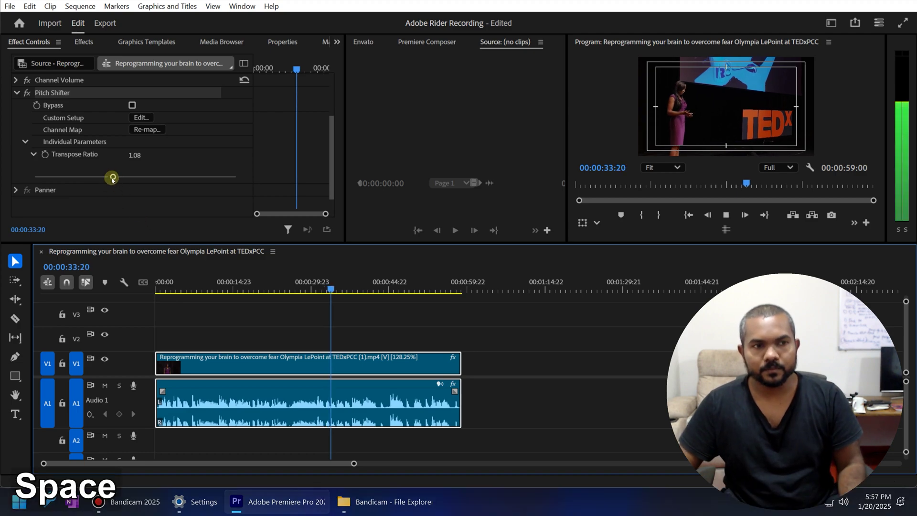
left_click_drag(113, 177, 80, 179)
left_click_drag(78, 178, 68, 178)
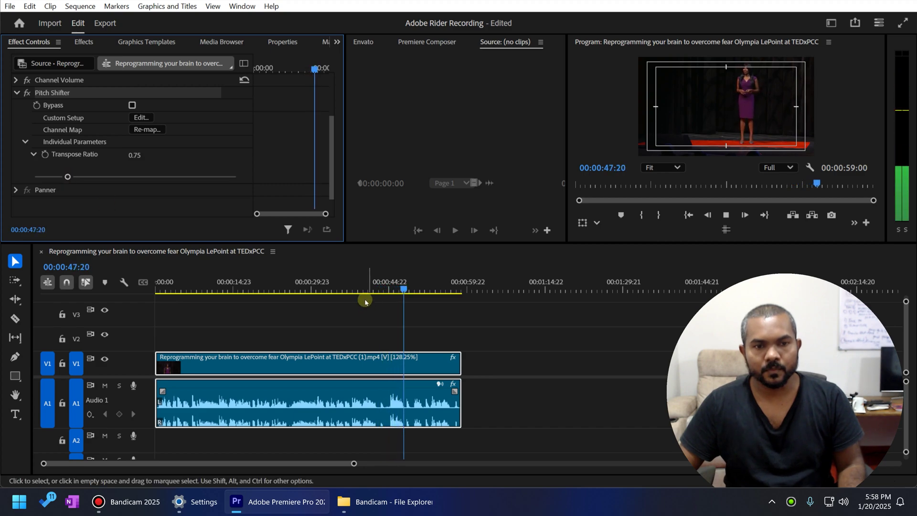
key("space")
left_click(354, 287)
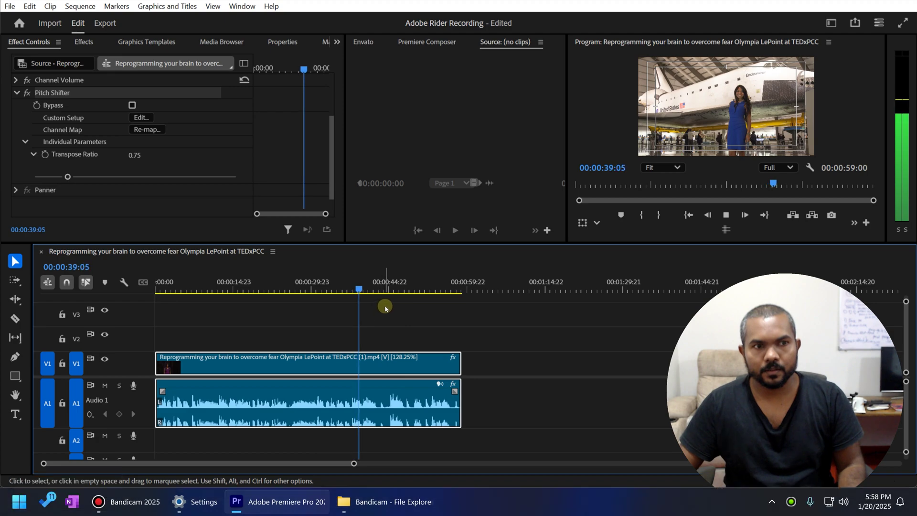
key("space")
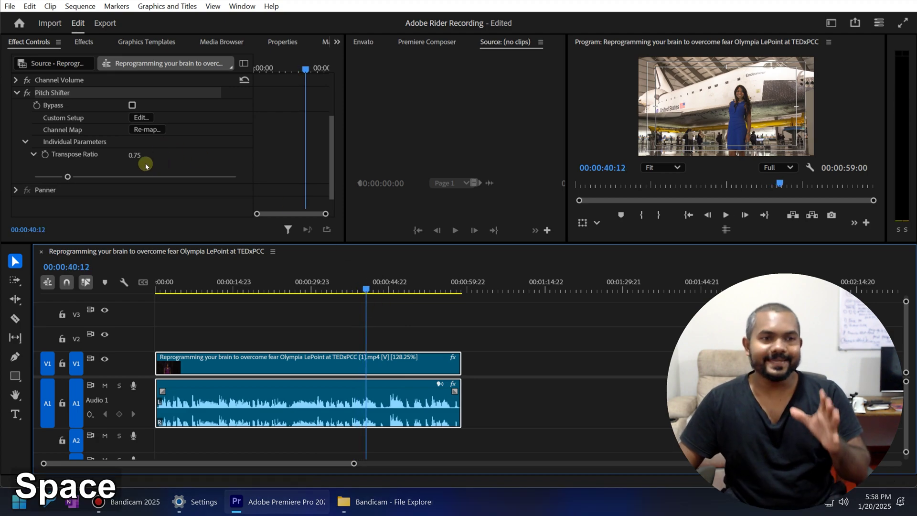